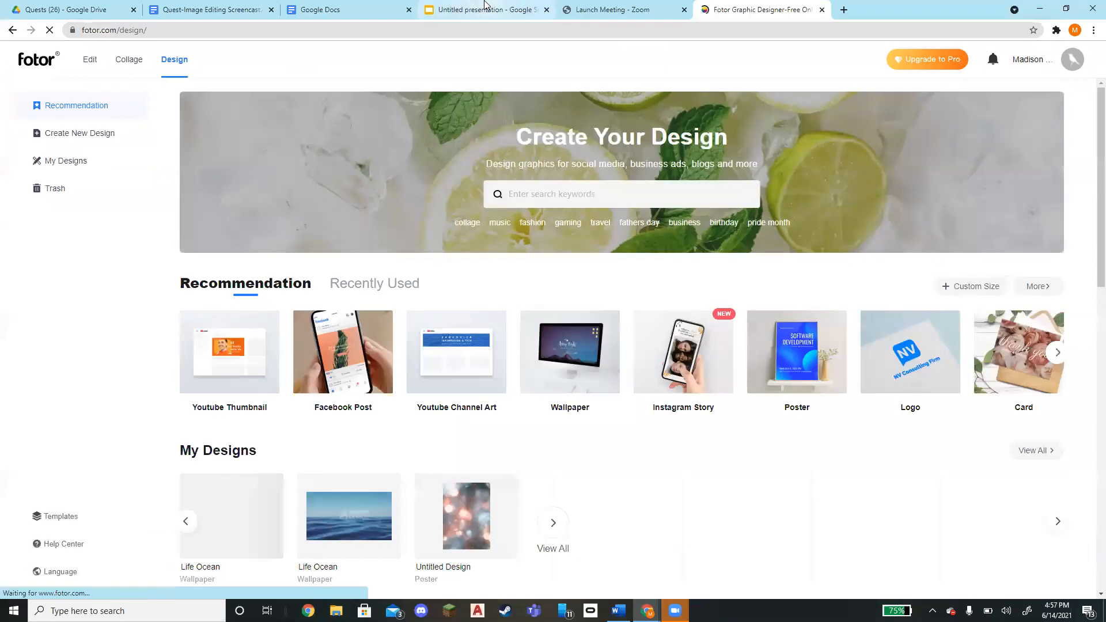
Start a new Wallpaper design from Fotor's Create New Design page after glancing at the assignment instructions
left_click(485, 5)
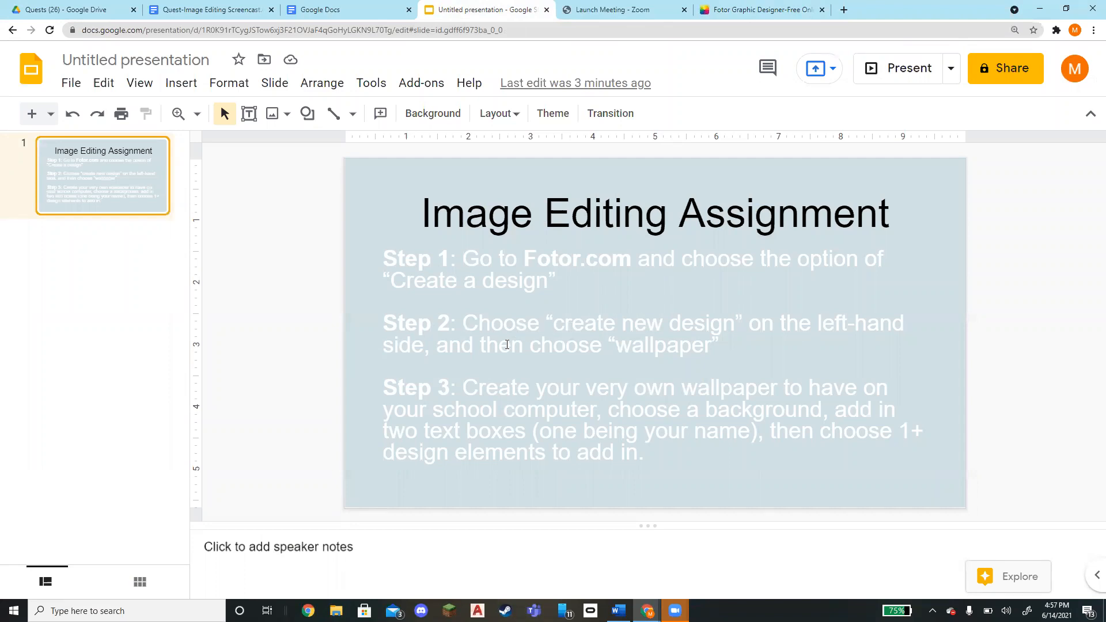
left_click(736, 6)
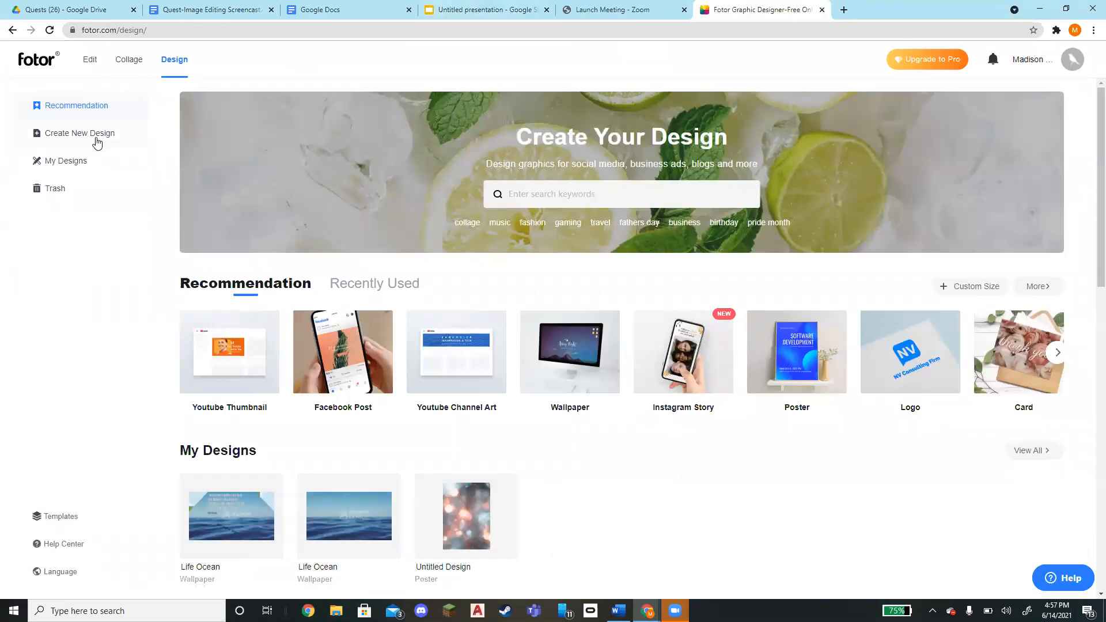
left_click(98, 137)
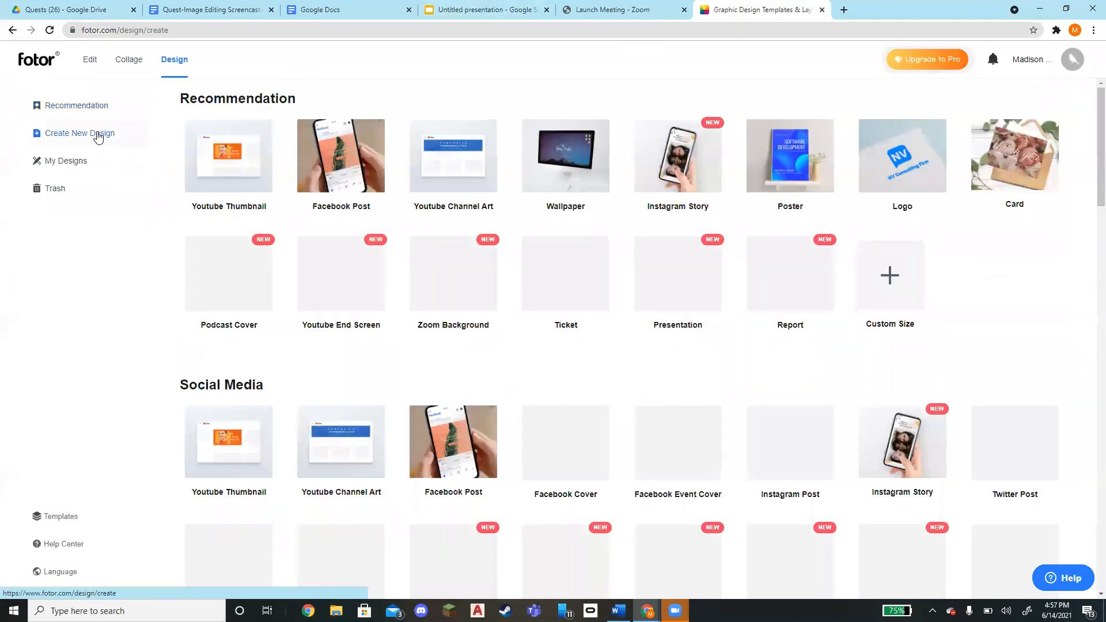
left_click(572, 156)
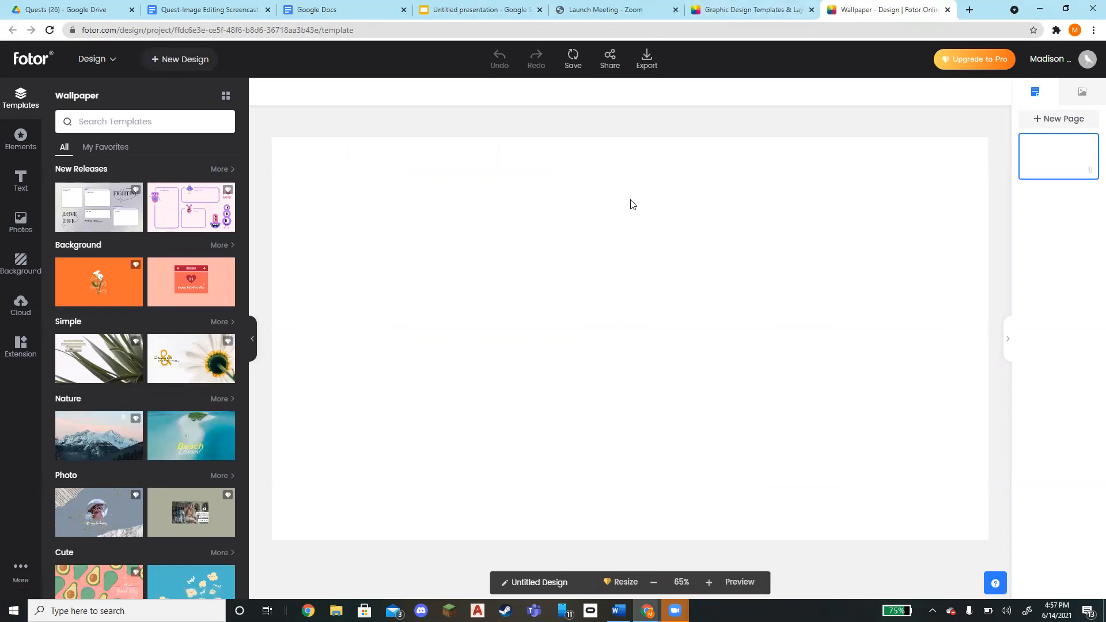
Review the assignment instructions in the presentation tab and return to the wallpaper editor
left_click(493, 5)
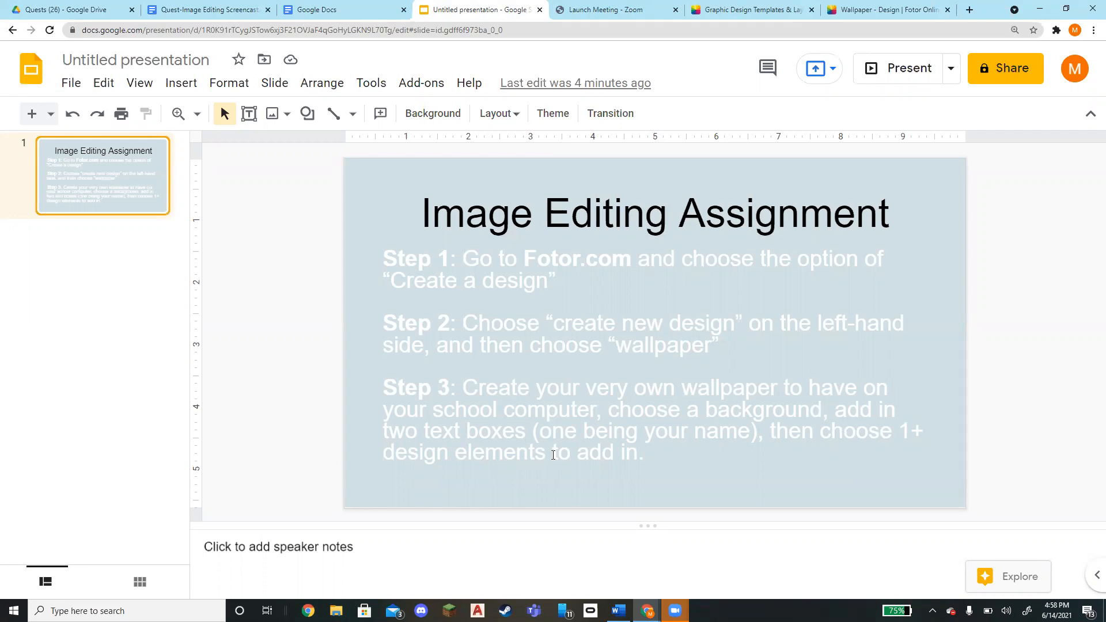
left_click(718, 10)
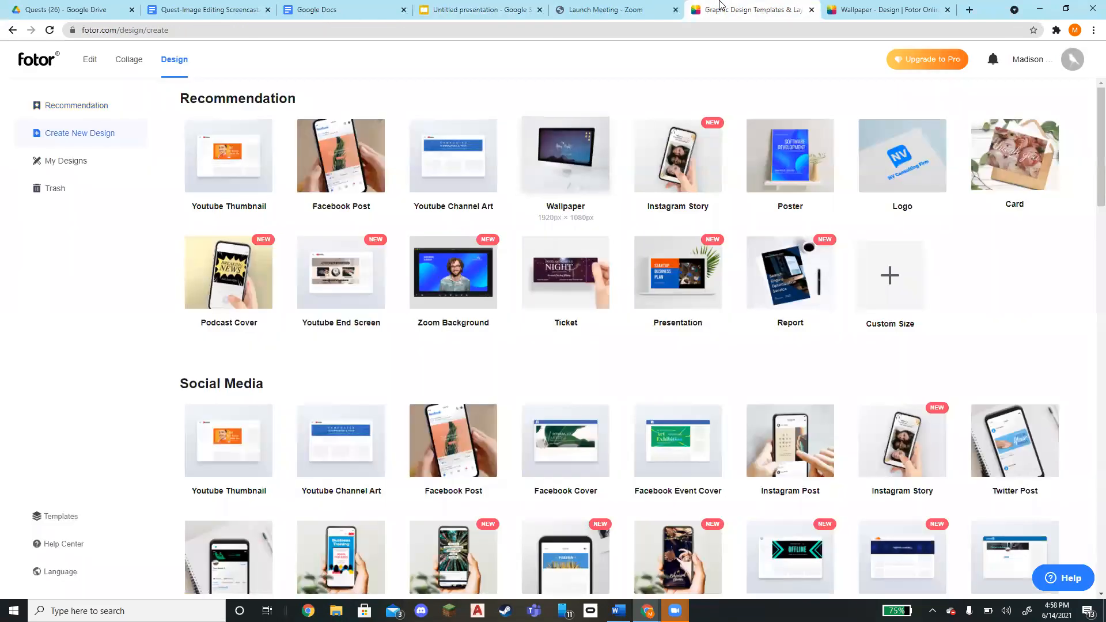
left_click(886, 5)
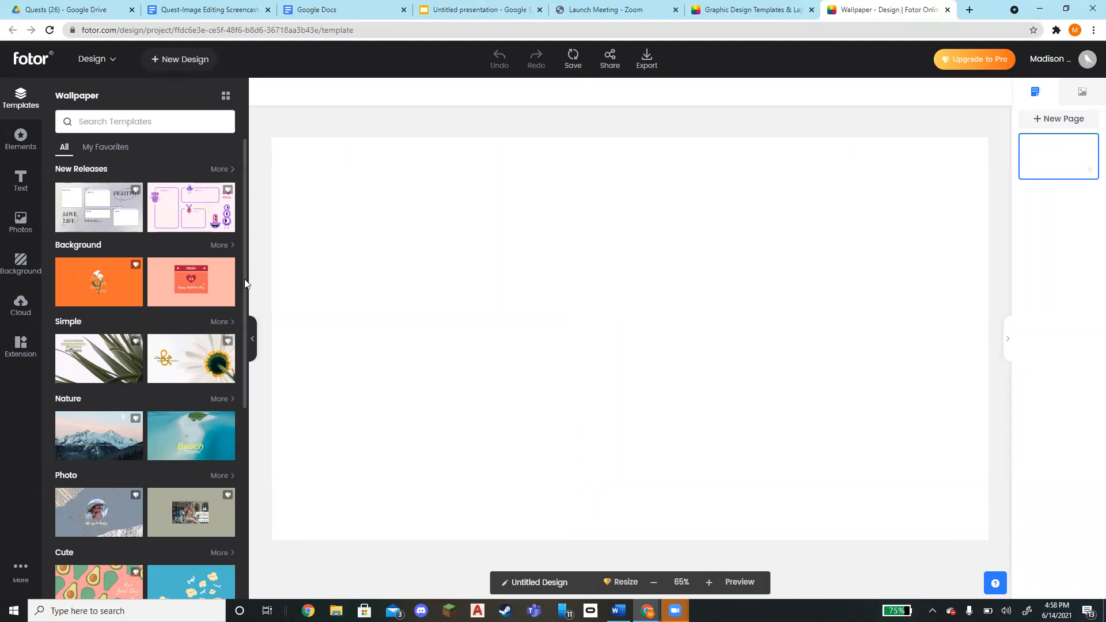
Apply the ocean wallpaper template from the Nature template category
left_click_drag(244, 278, 225, 491)
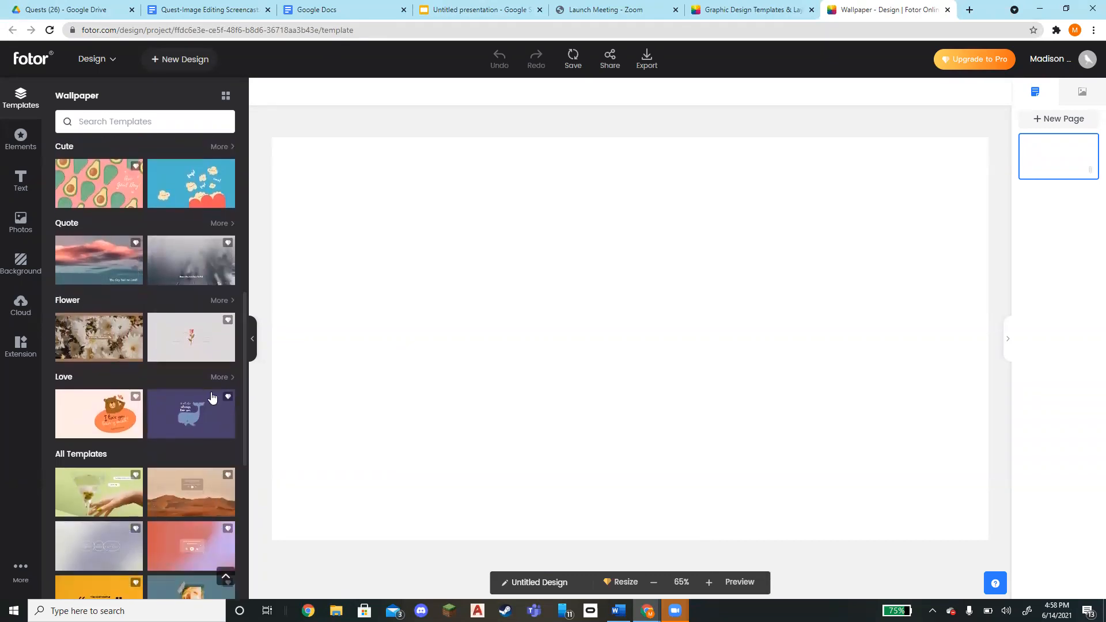
left_click_drag(243, 365, 244, 230)
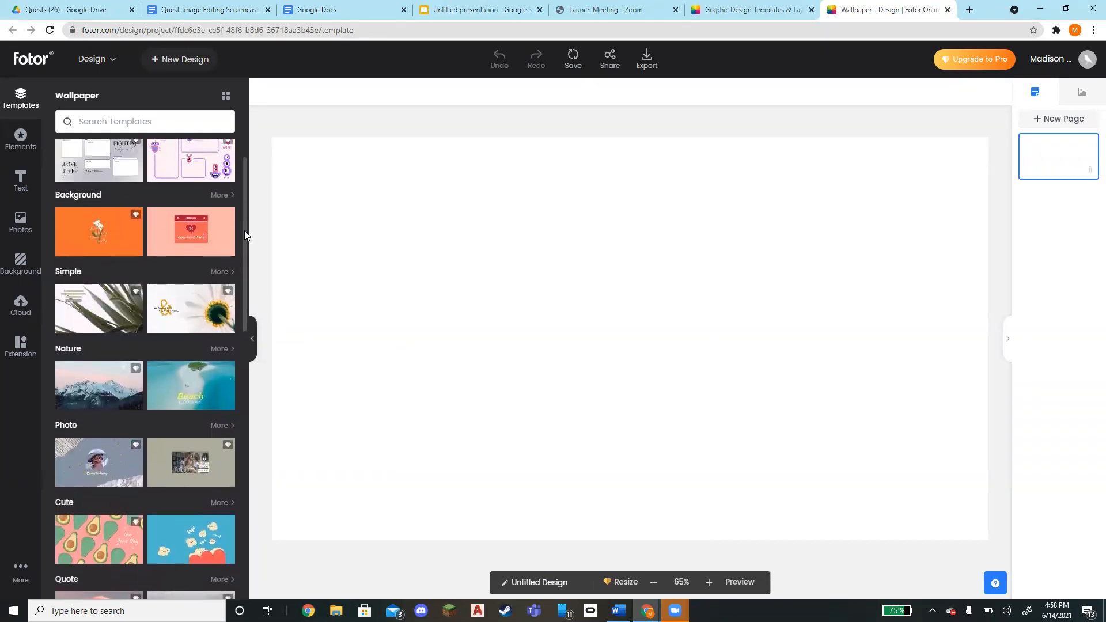
left_click(222, 349)
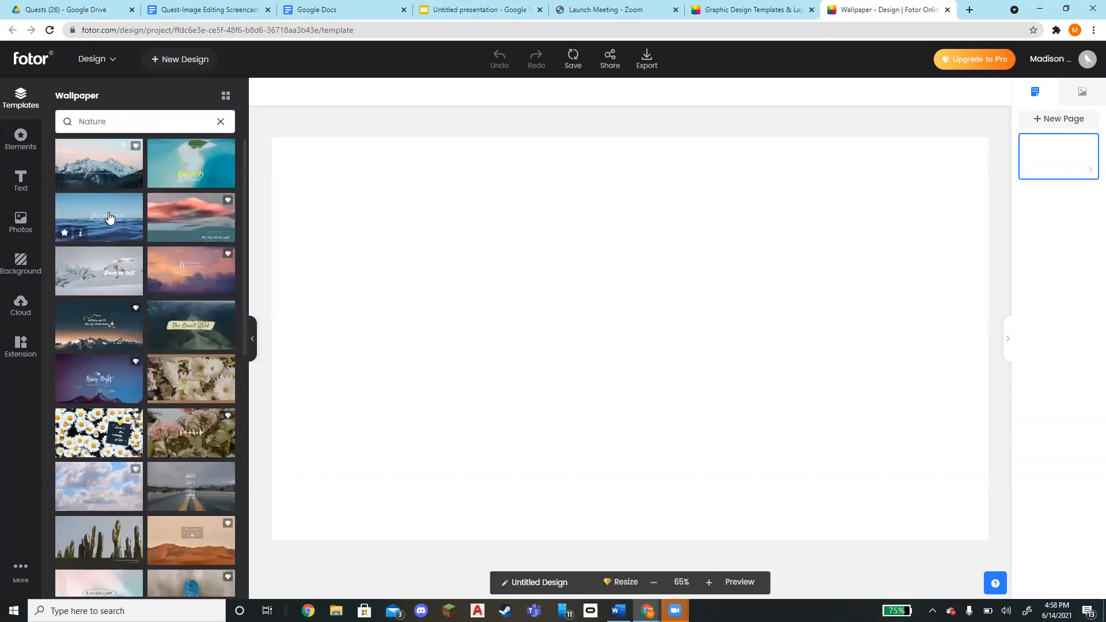
left_click(109, 217)
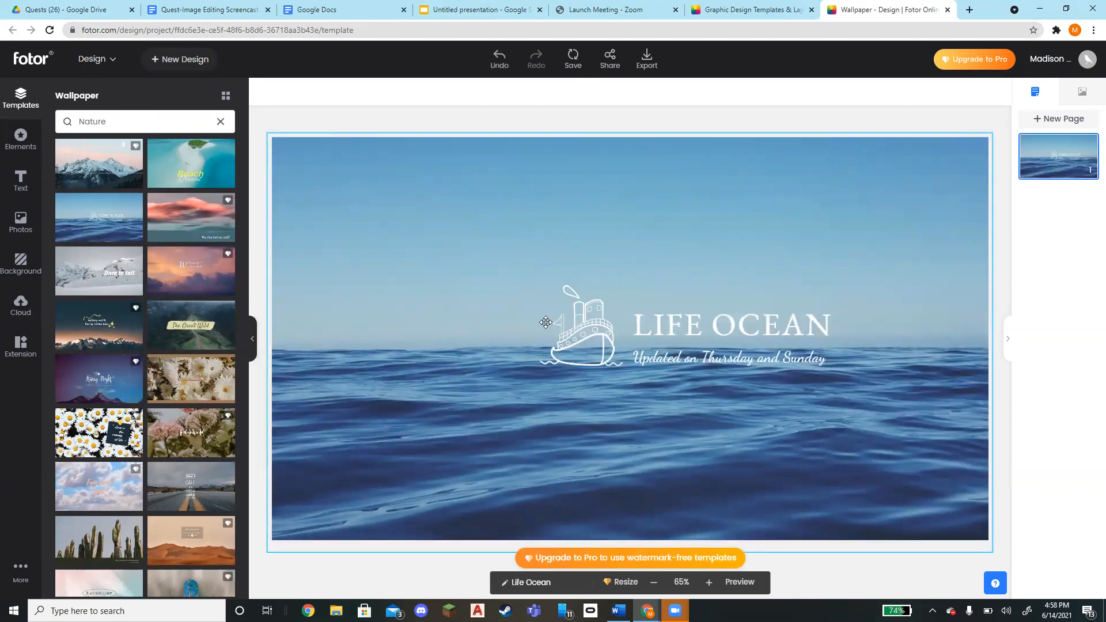
Replace the template's LIFE OCEAN heading with your full name in capitals
left_click(813, 321)
double_click(813, 322)
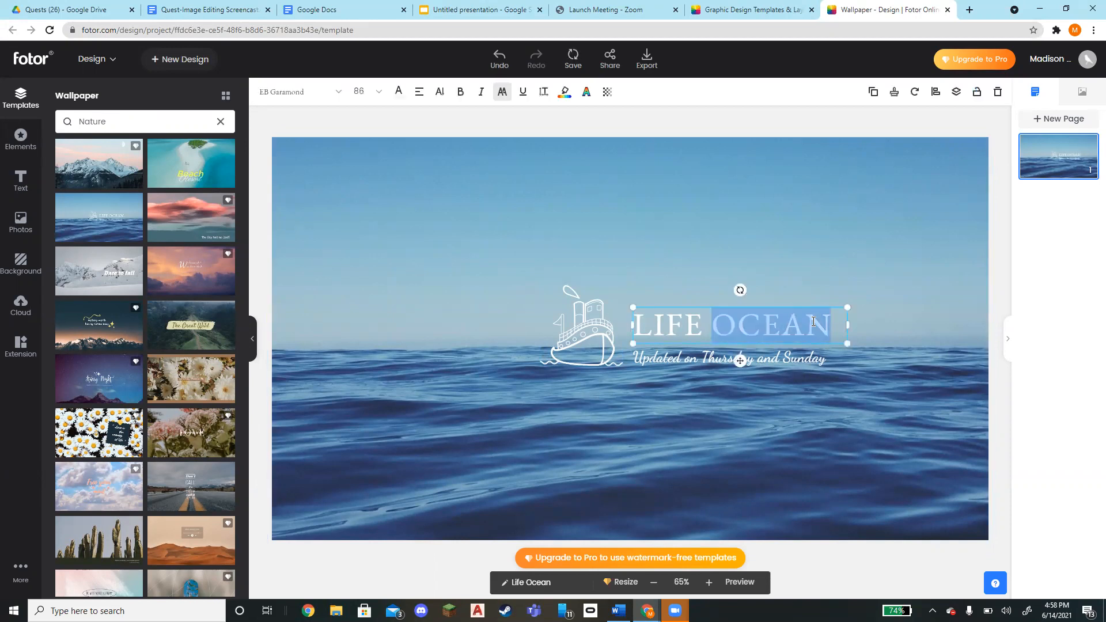
key("BackSpace")
key("BackSpace")
key("BackSpace")
key("BackSpace")
key("BackSpace")
key("BackSpace")
type("MADISON CRAIG")
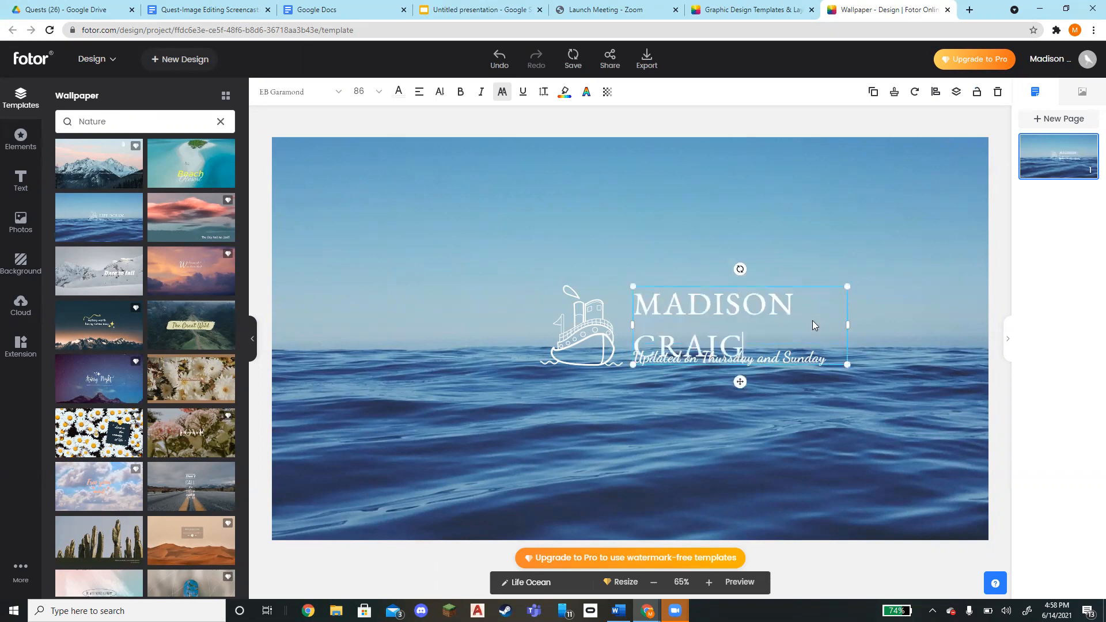
Stretch the name text box upward so it clears the subtitle line
left_click_drag(822, 284, 816, 248)
left_click(717, 390)
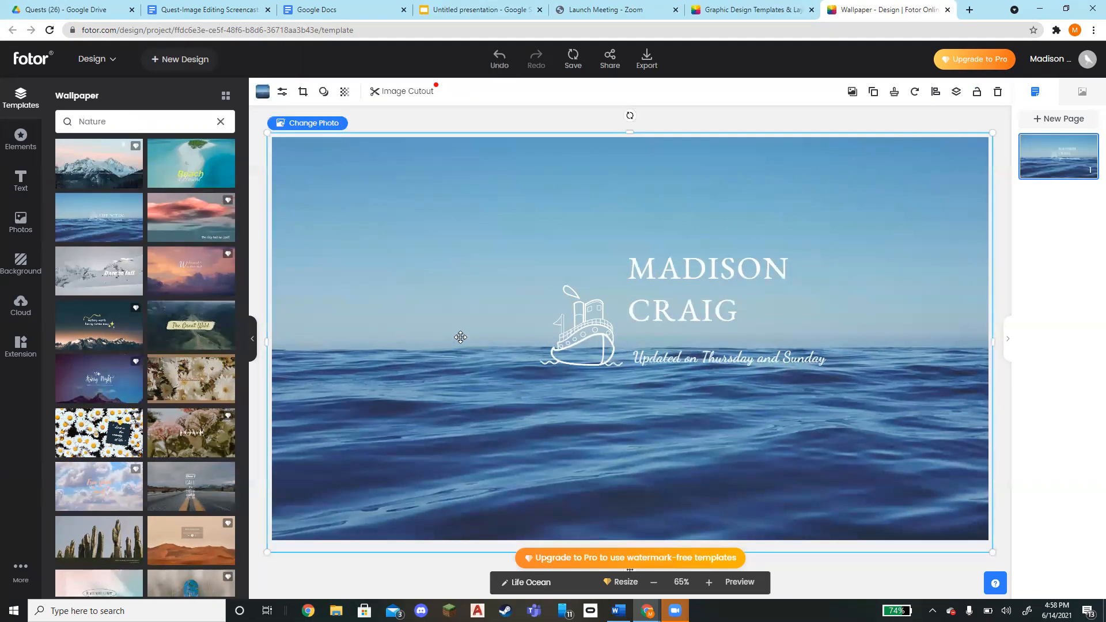
Add a subheading text box containing your first name and place it below the ship illustration
left_click(22, 192)
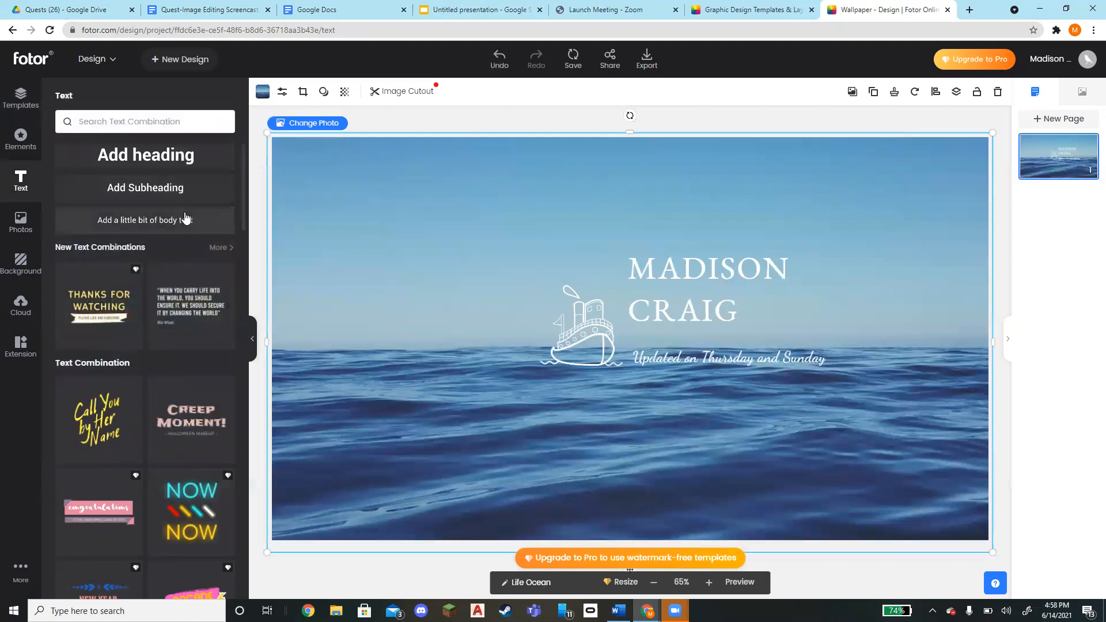
left_click(188, 191)
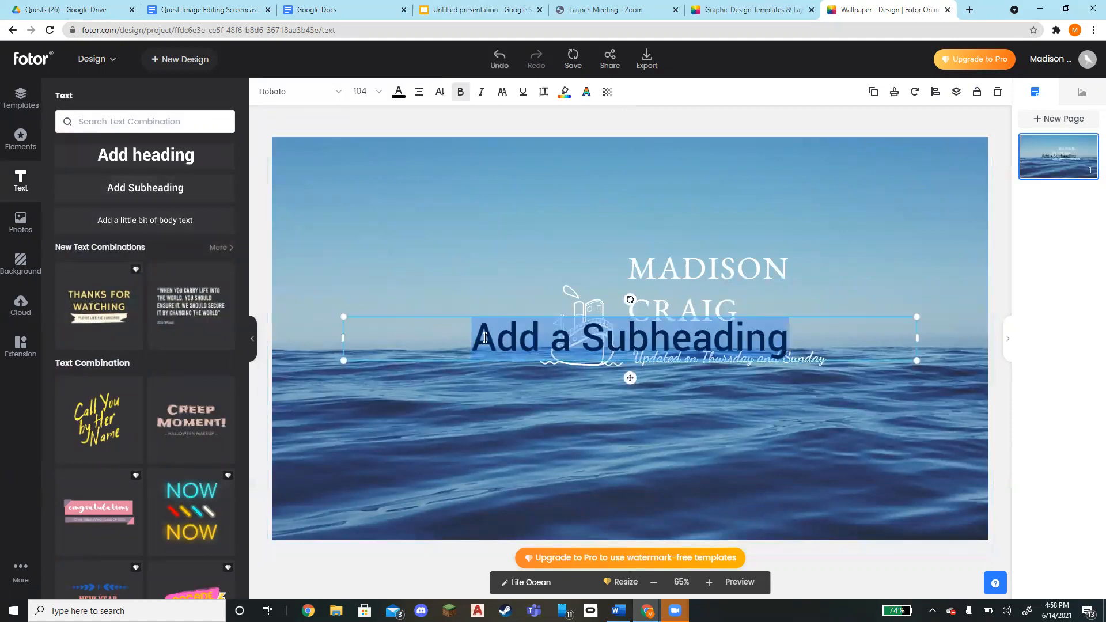
type("Mdiso")
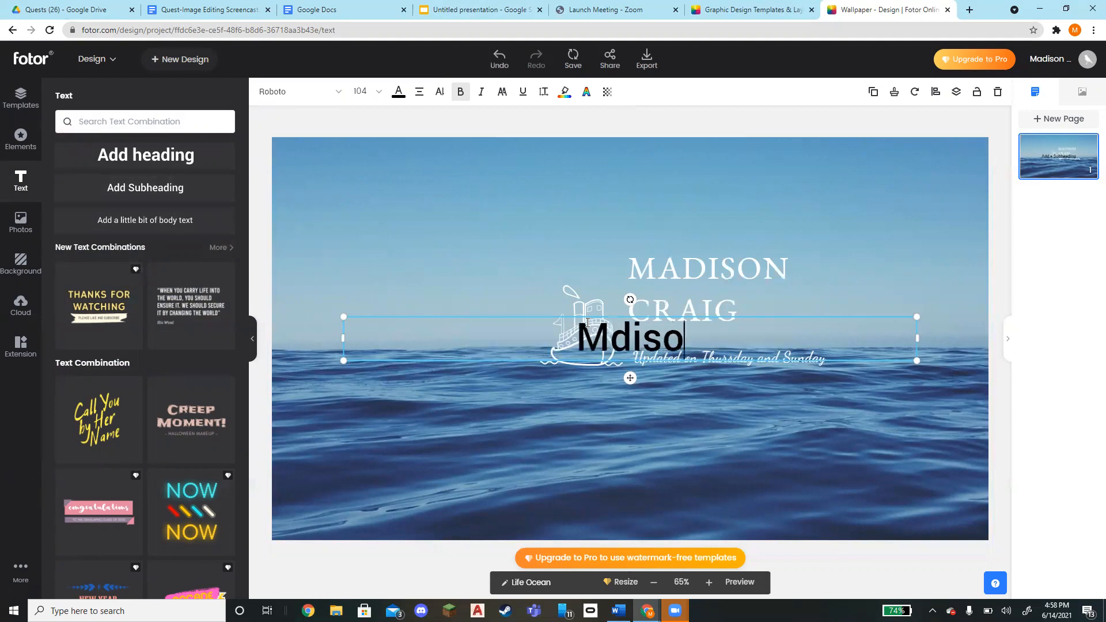
key("BackSpace")
key("BackSpace")
key("BackSpace")
key("BackSpace")
type("adiso")
key("BackSpace")
type("on")
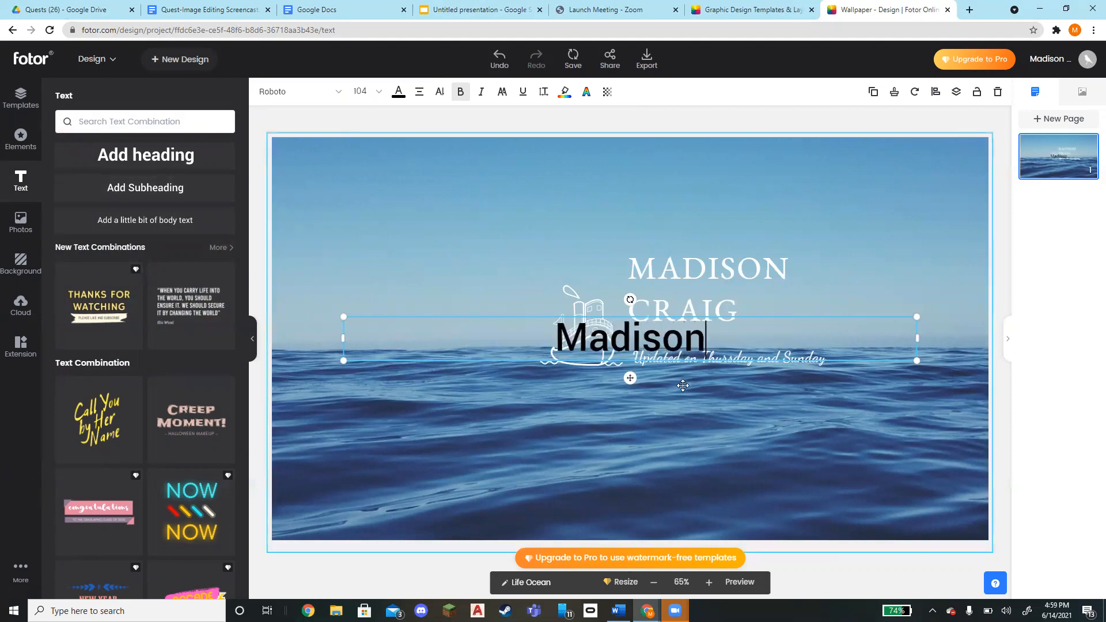
left_click_drag(537, 315, 515, 395)
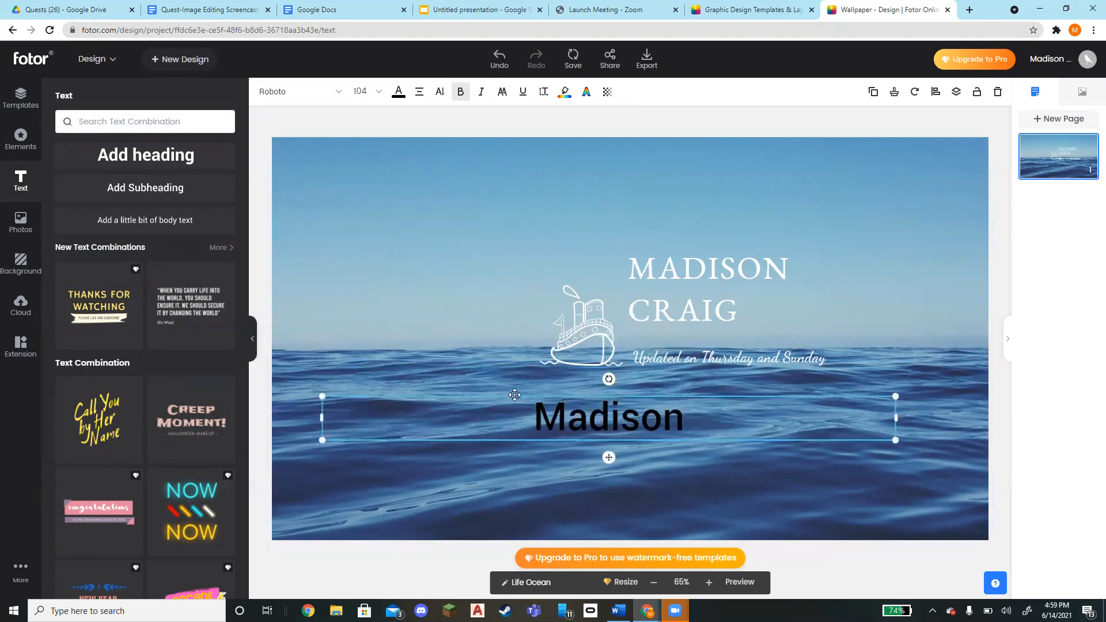
Add the Creep Moment! text combination, shrink it and place it left of the ship
left_click(196, 425)
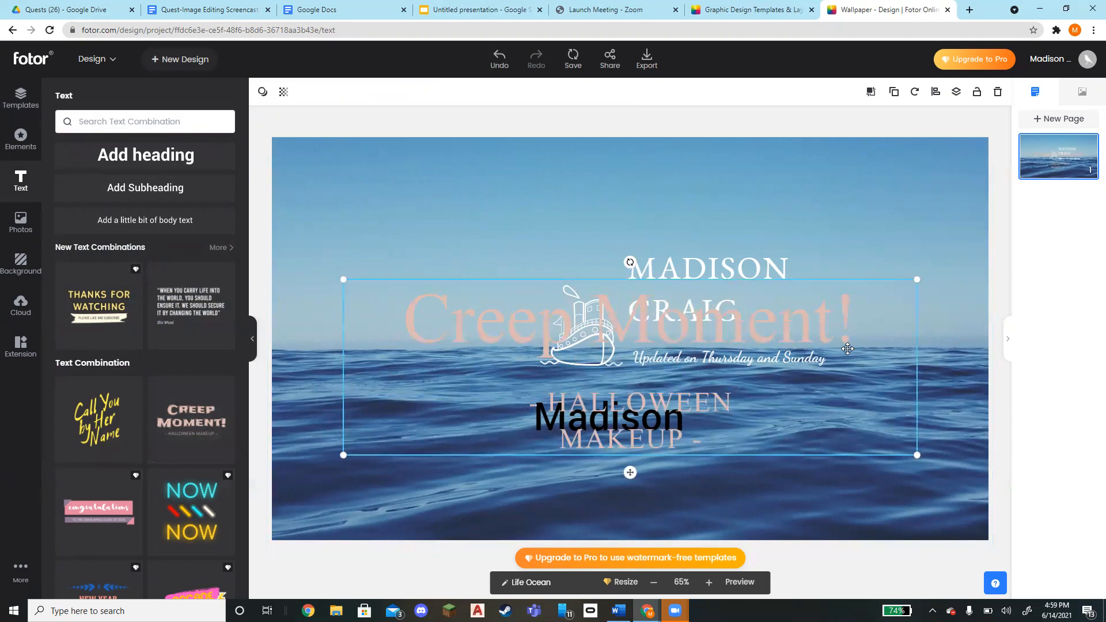
left_click(888, 269)
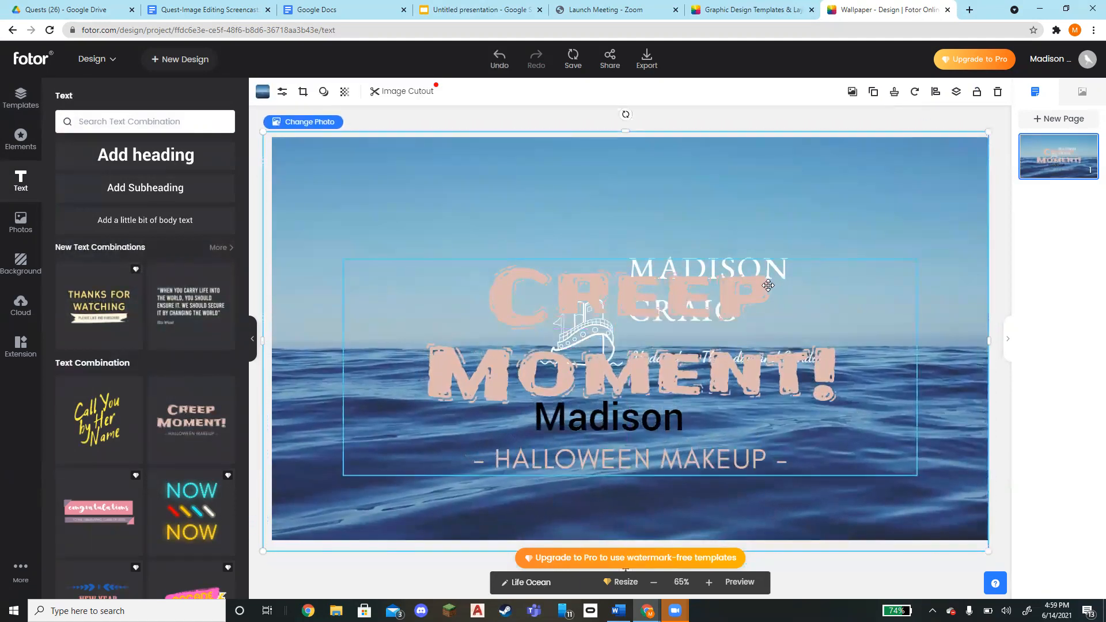
left_click(789, 268)
left_click_drag(801, 261, 720, 162)
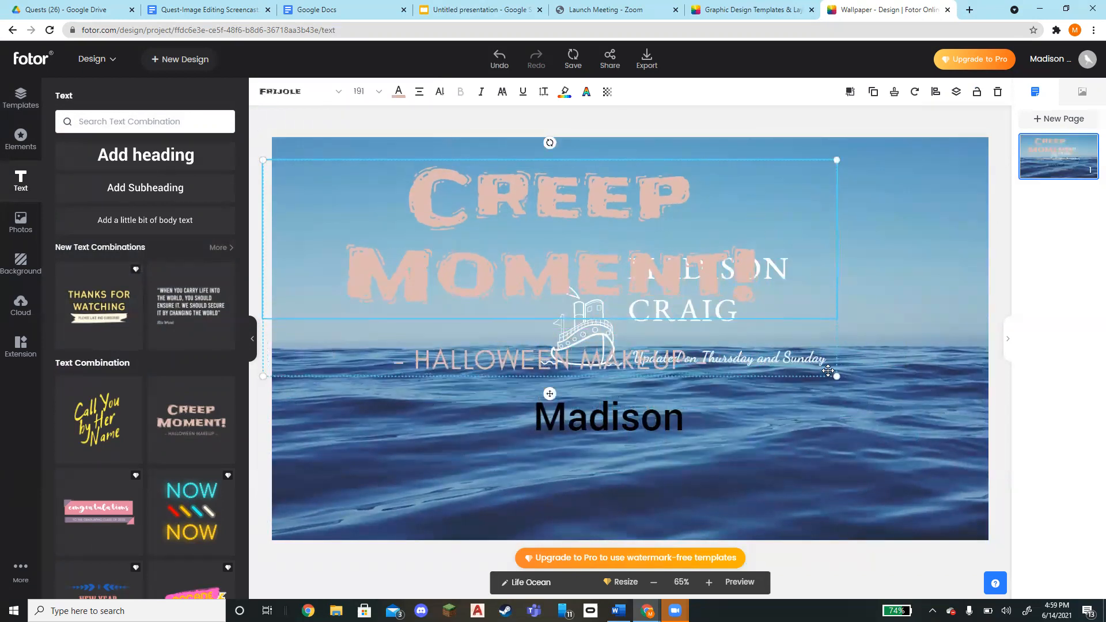
left_click_drag(837, 160, 539, 272)
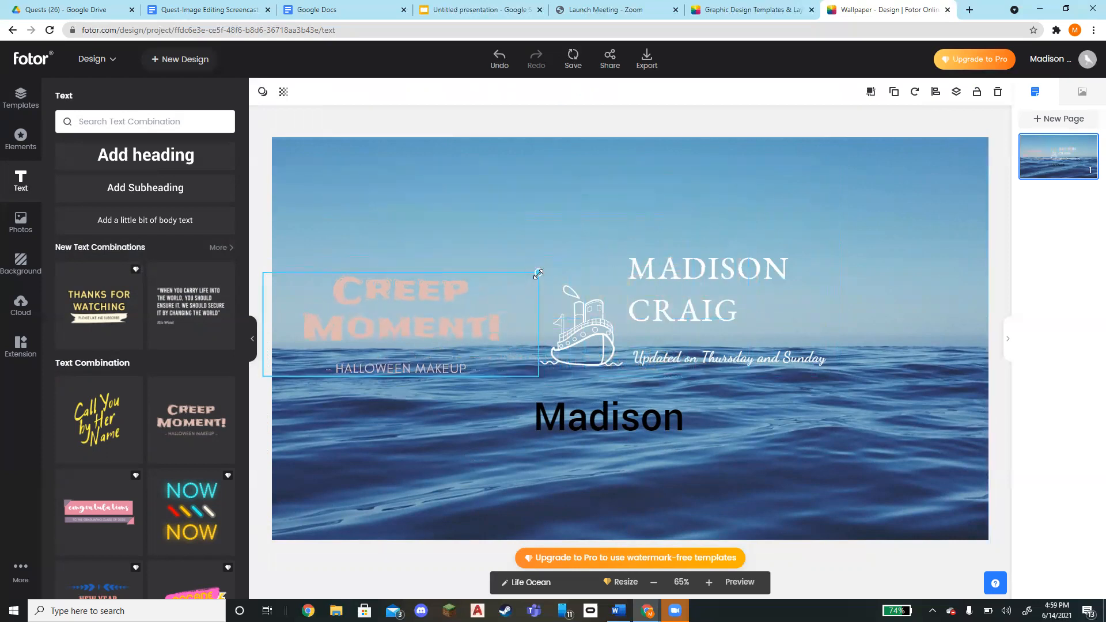
Rotate the first-name text box to a downward diagonal angle
left_click(607, 423)
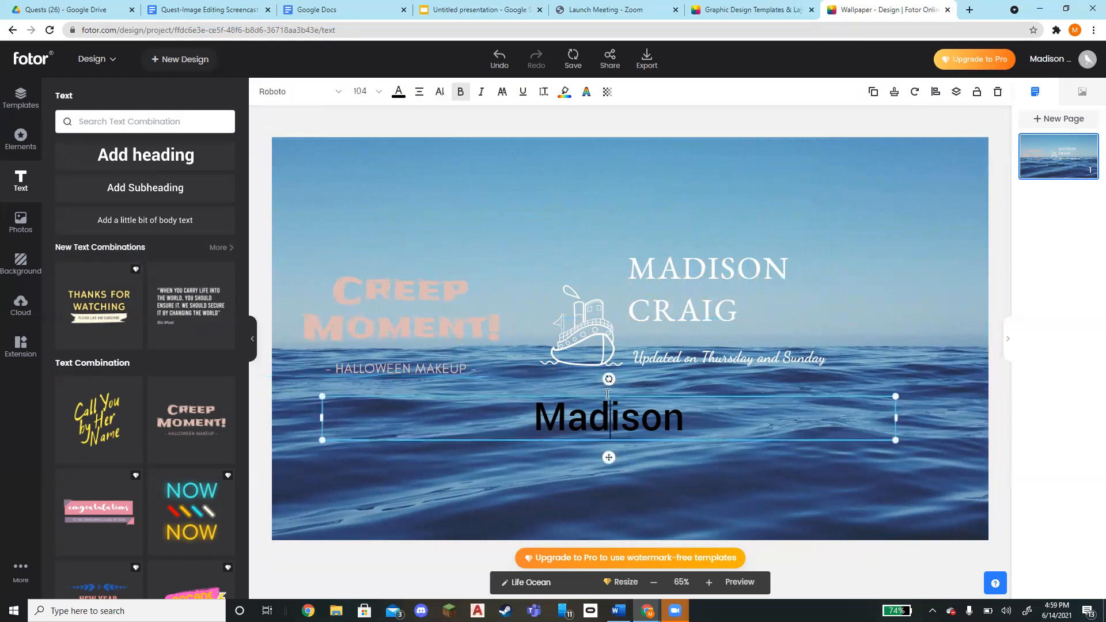
mouse_move(608, 379)
left_mouse_down()
mouse_move(645, 394)
mouse_move(620, 461)
mouse_move(599, 458)
mouse_move(570, 372)
mouse_move(610, 367)
mouse_move(654, 394)
mouse_move(625, 385)
left_mouse_up()
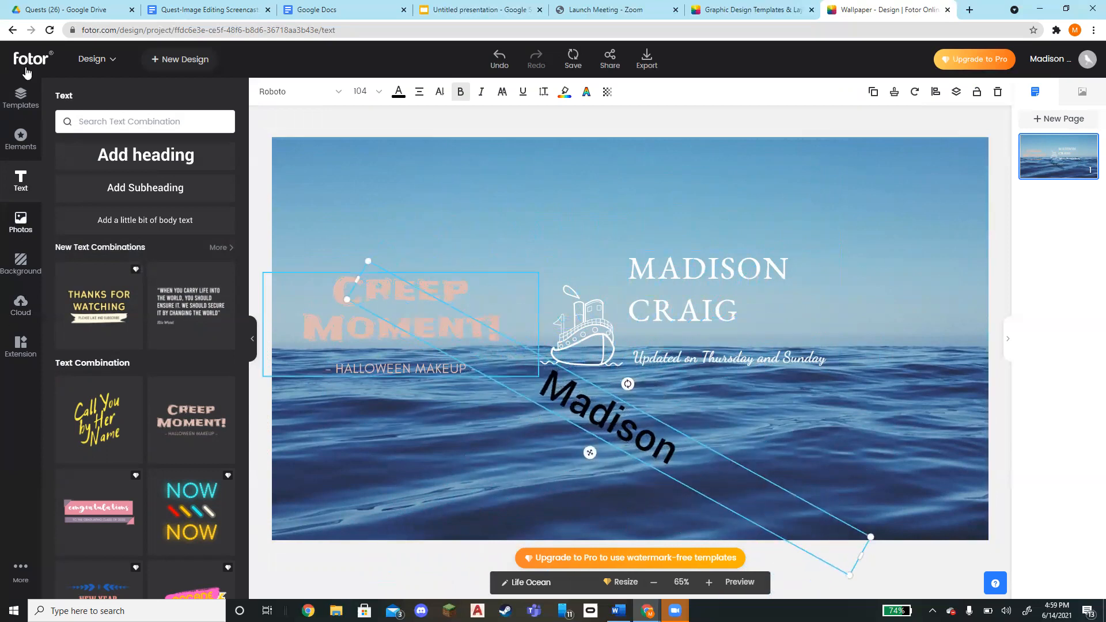
Check the assignment instructions in the presentation tab before returning to the editor
left_click(467, 9)
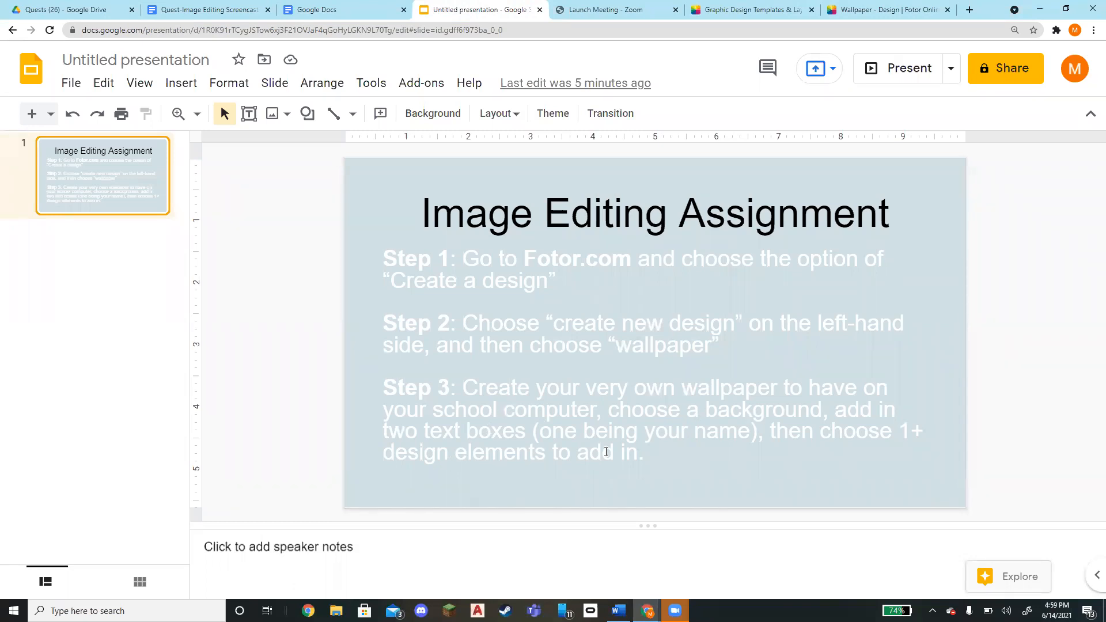
left_click(726, 9)
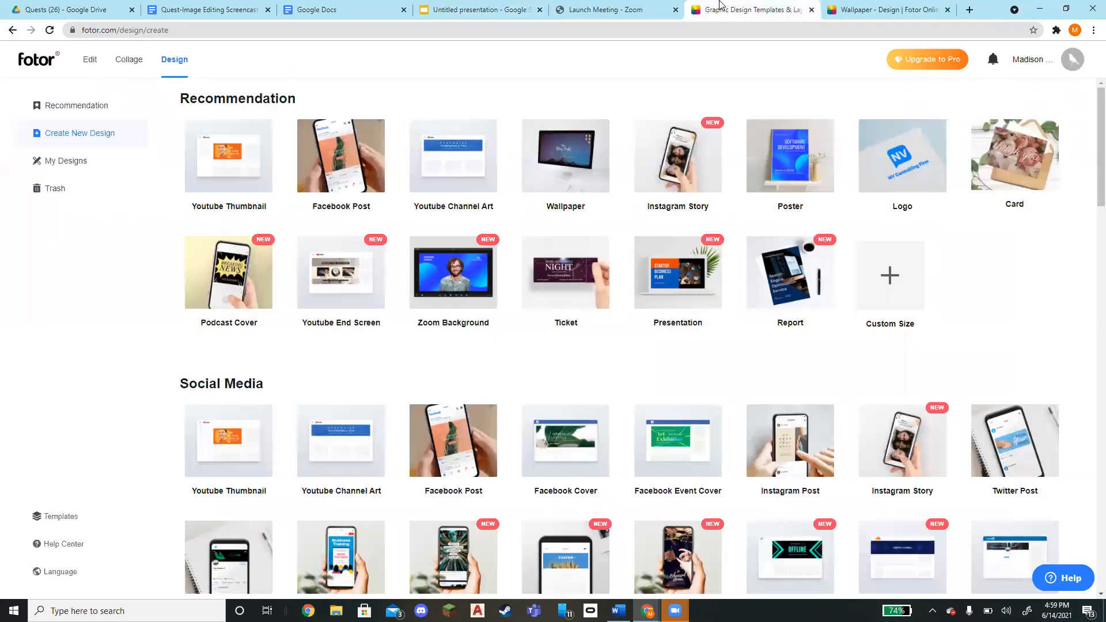
left_click(927, 7)
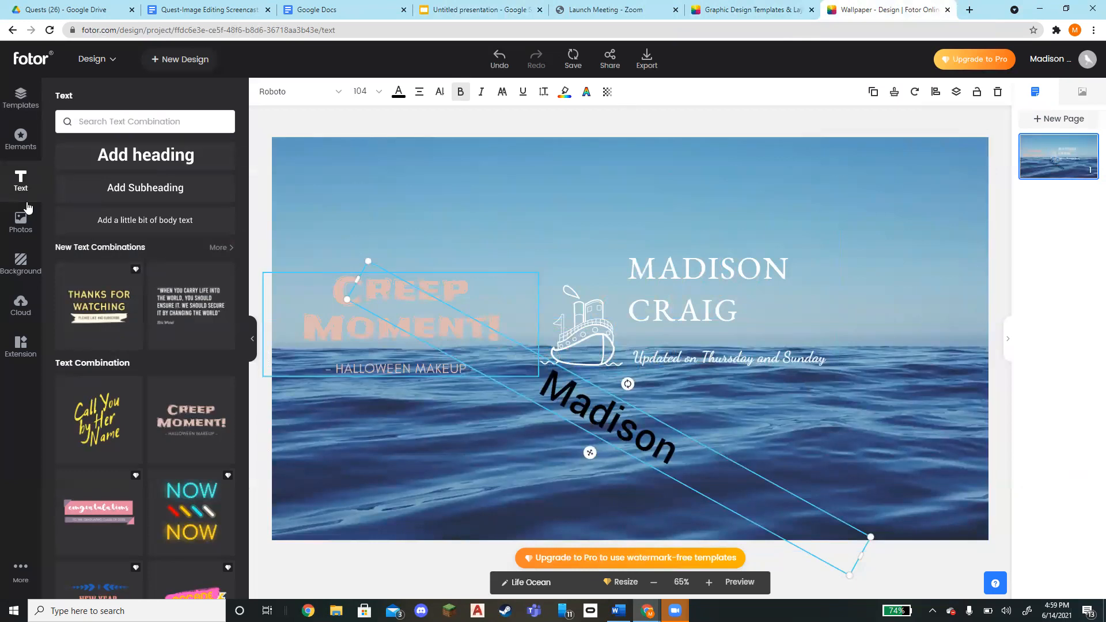
Add a solid circle from the Basic Shapes elements and move it to the wallpaper's lower right corner
left_click(21, 141)
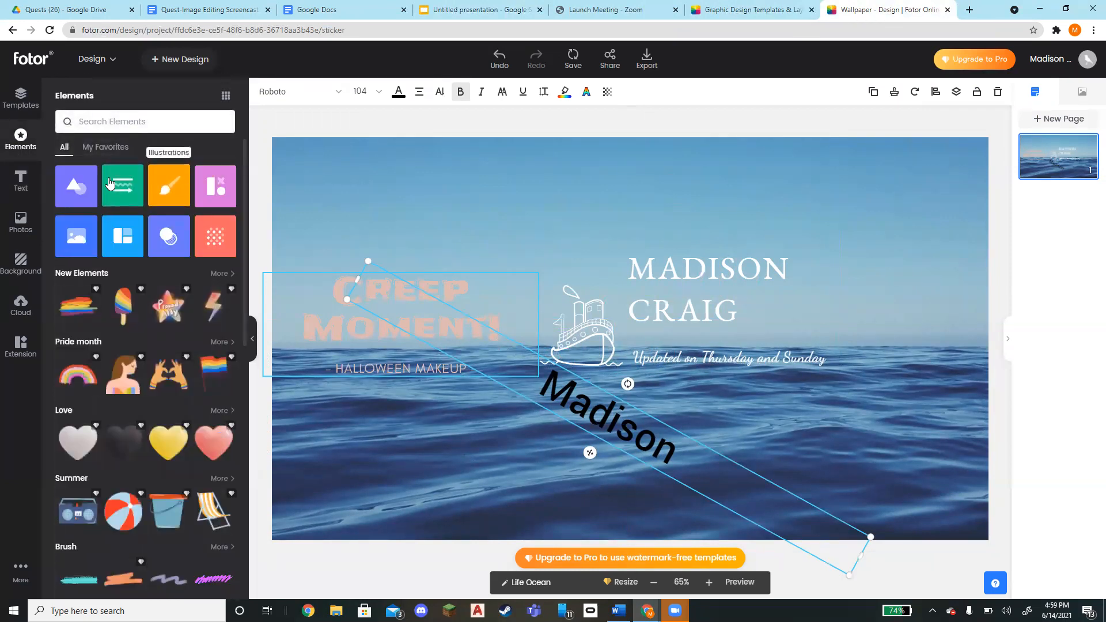
left_click(178, 178)
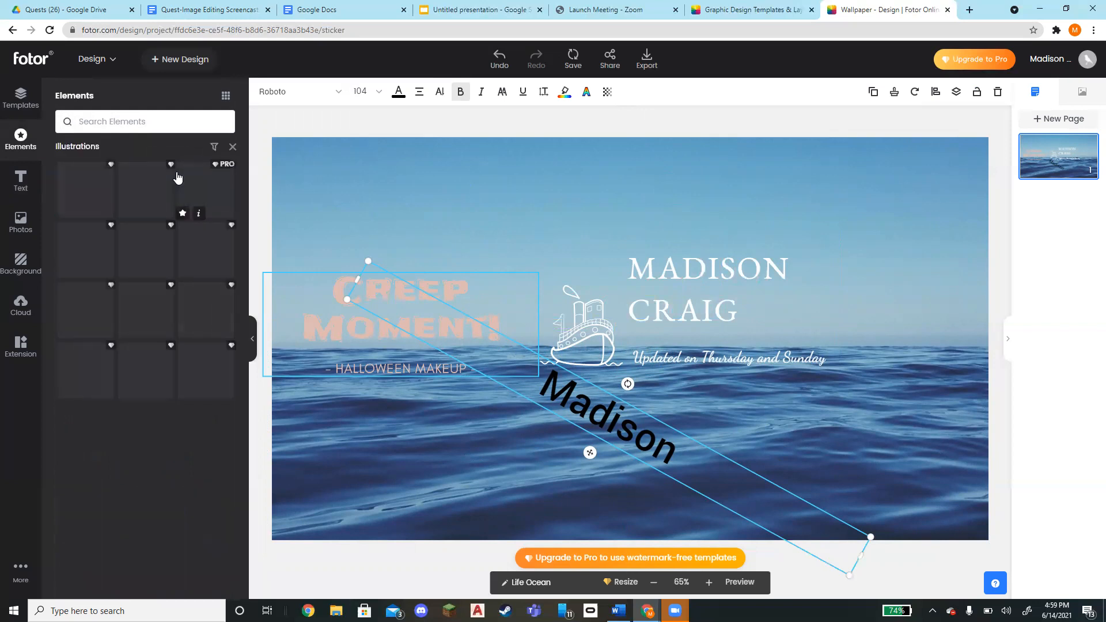
left_click(232, 147)
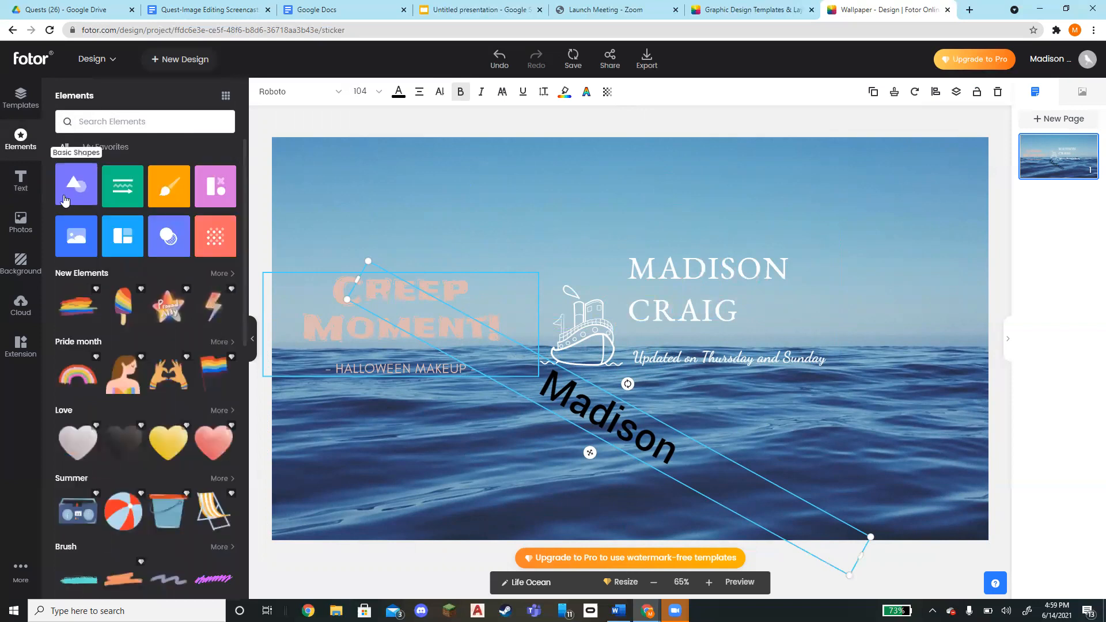
left_click(65, 200)
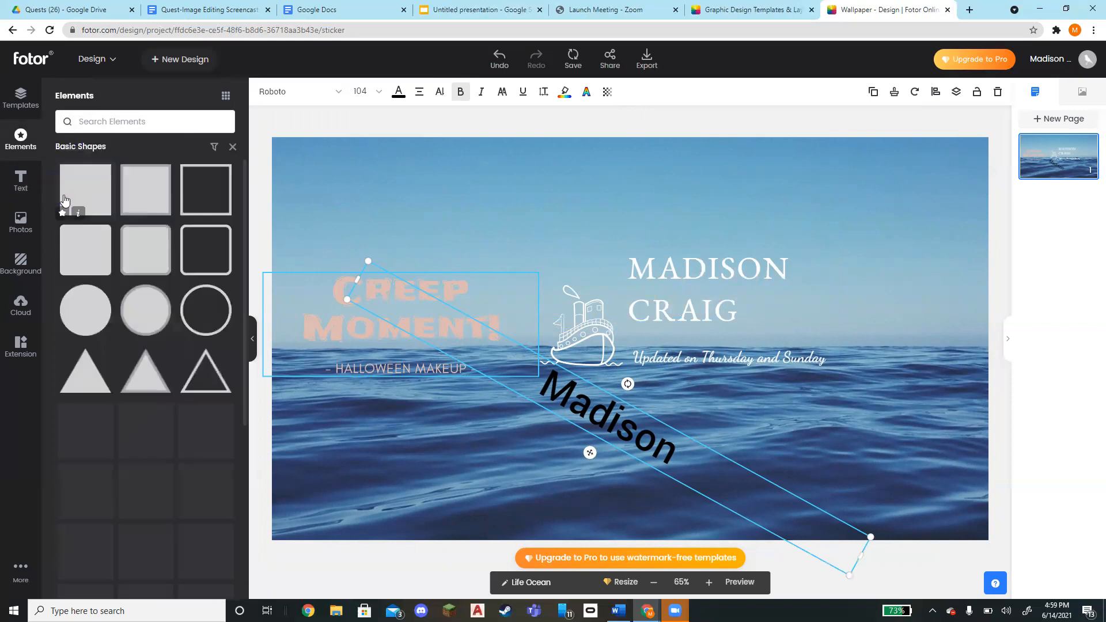
left_click(79, 304)
left_click_drag(548, 257, 612, 314)
left_click_drag(687, 379, 915, 441)
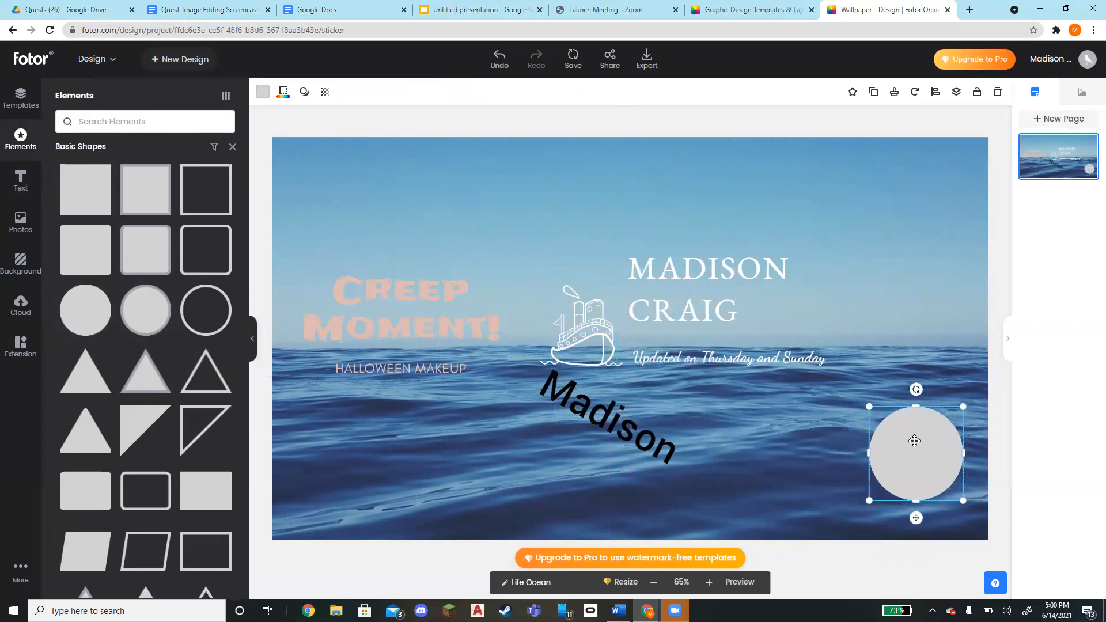
Browse the Cloud, Background and Photos panels and recheck the assignment instructions
left_click(521, 6)
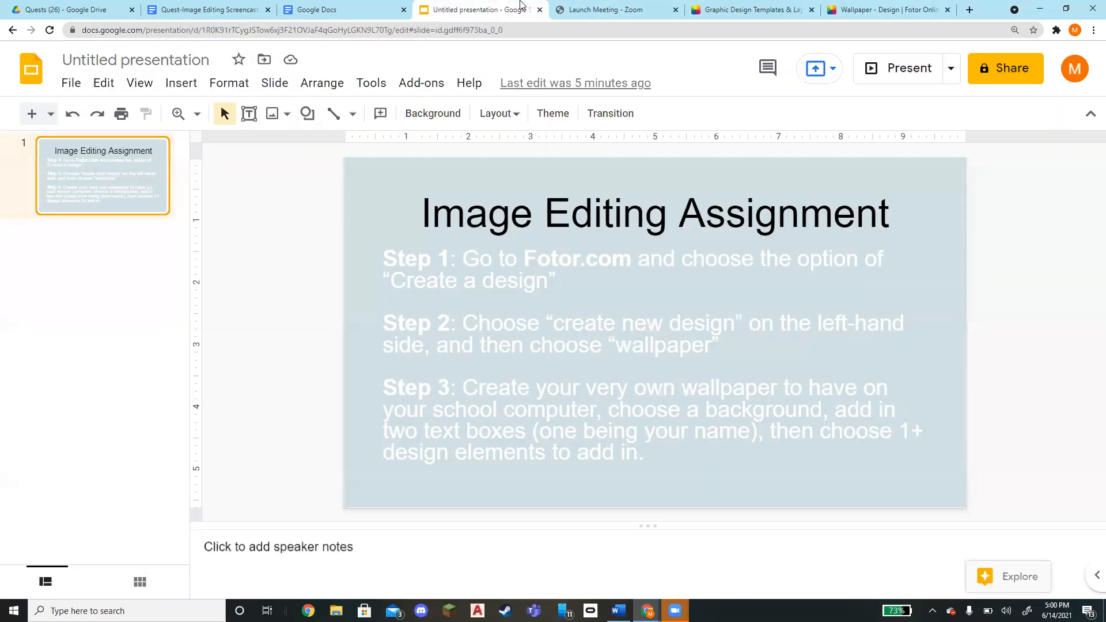
left_click(864, 4)
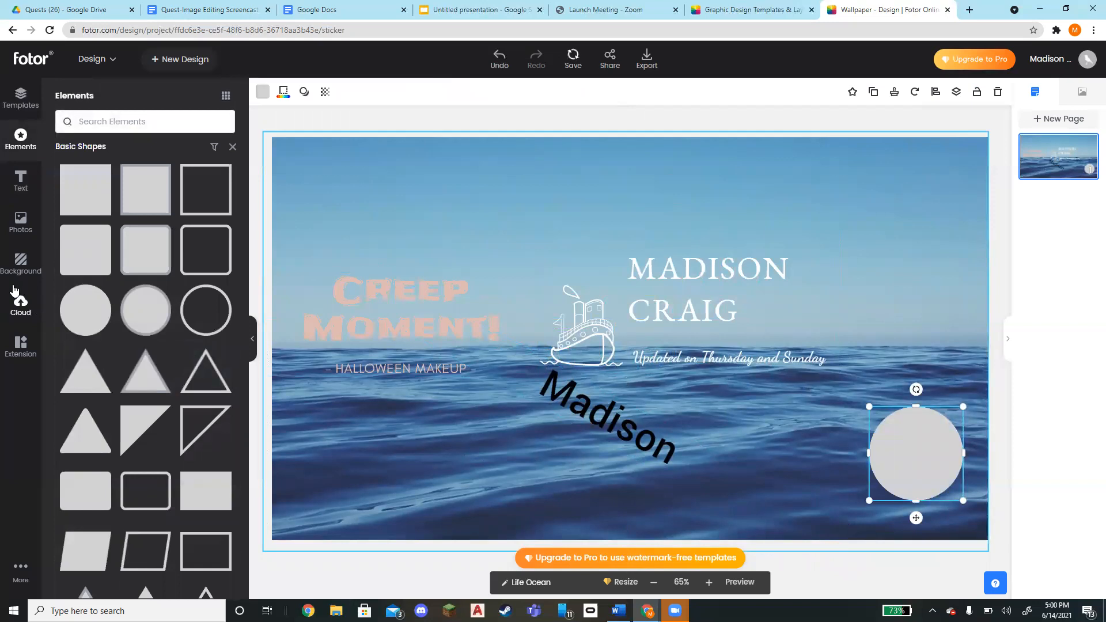
left_click(21, 308)
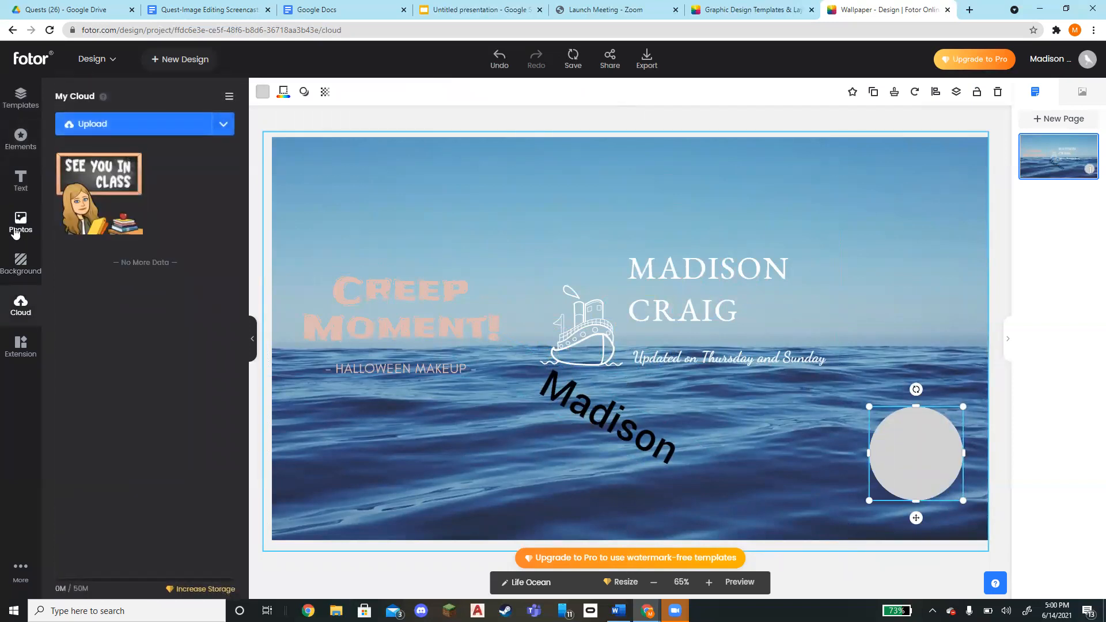
left_click(19, 270)
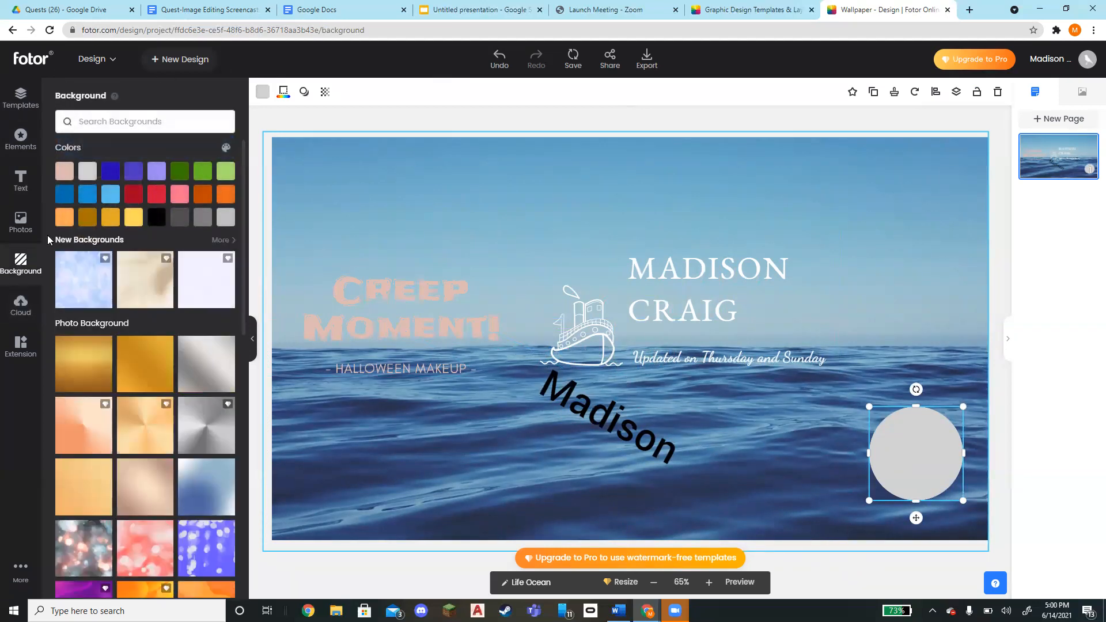
left_click(21, 230)
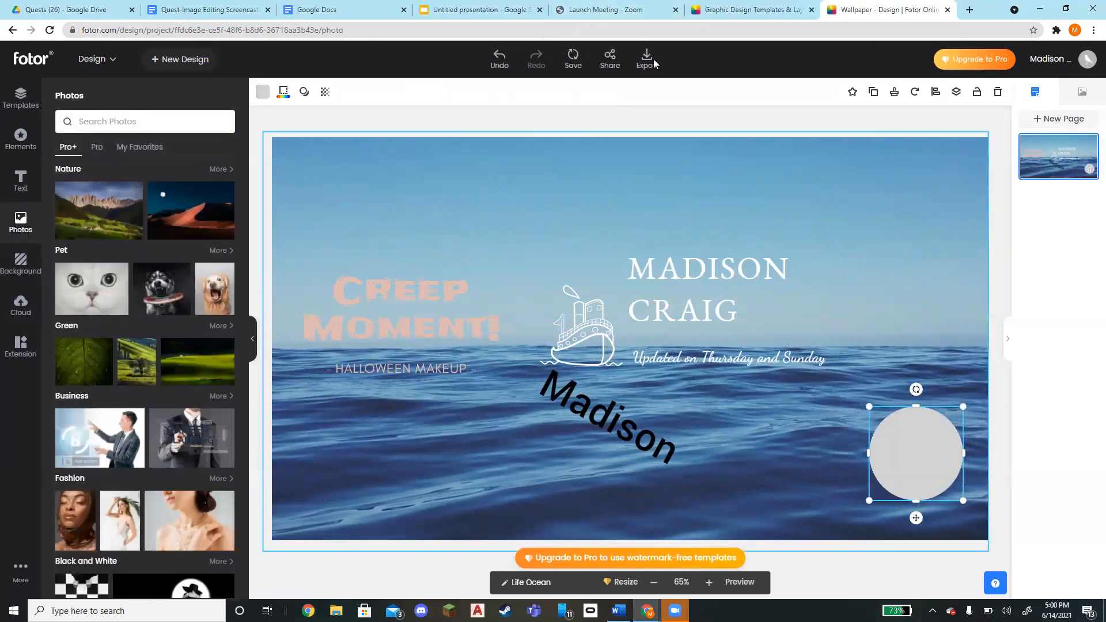
left_click(515, 8)
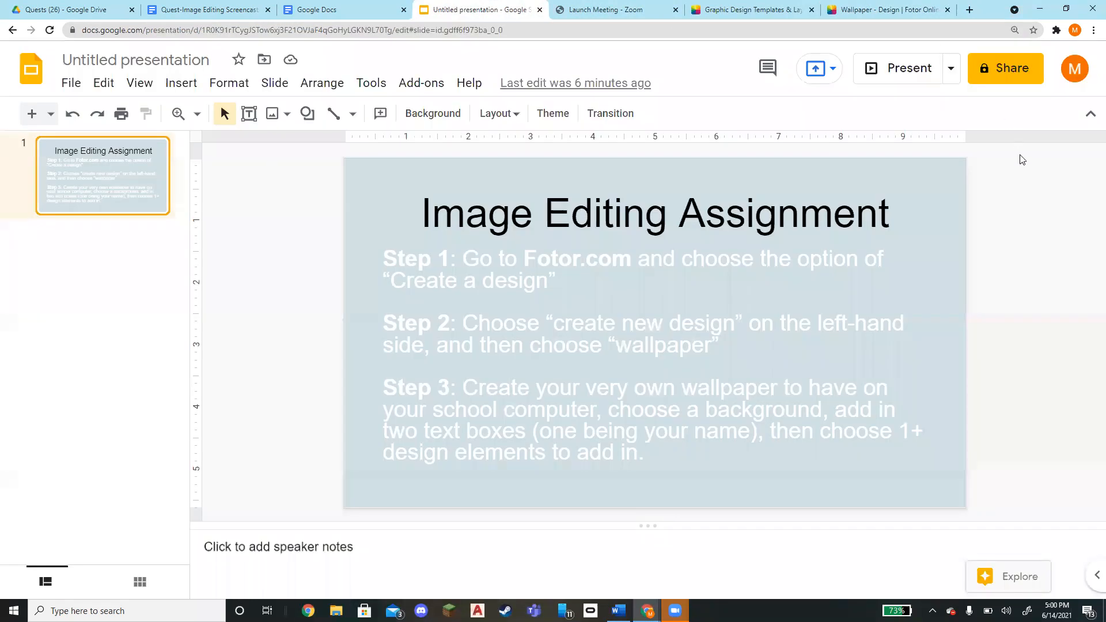